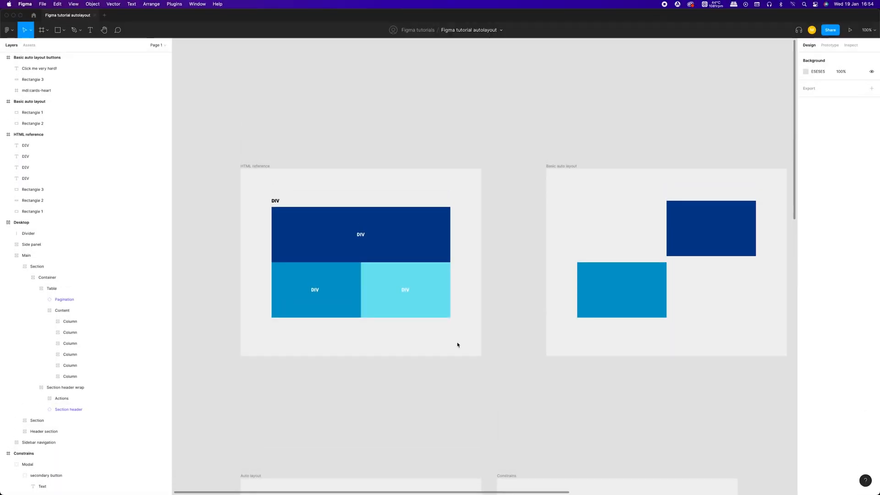
pyautogui.scroll(5, 458, 346)
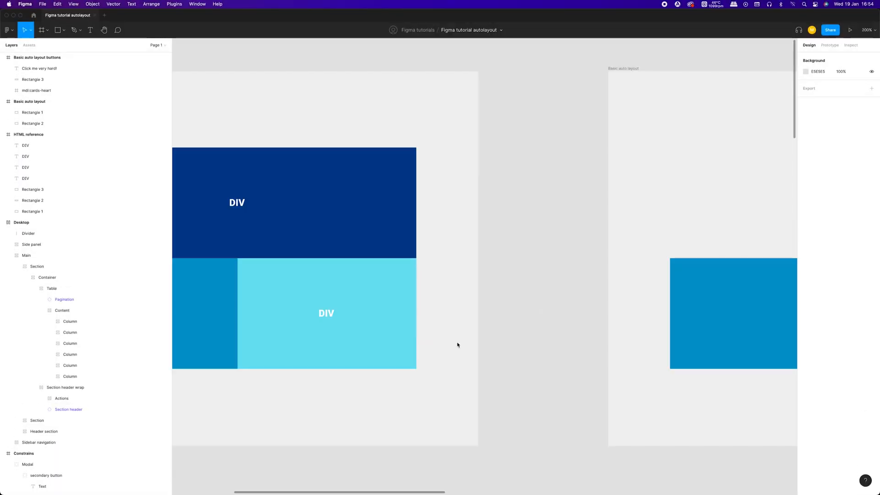
pyautogui.hscroll(-5, 457, 345)
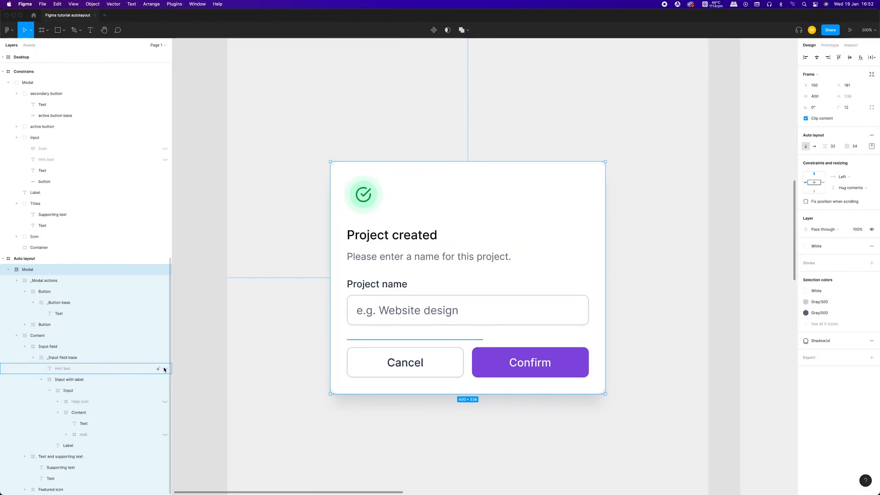
# - Make the hidden hint text and mail icon visible in the auto layout modal's input field
pyautogui.click(165, 369)
pyautogui.click(164, 435)
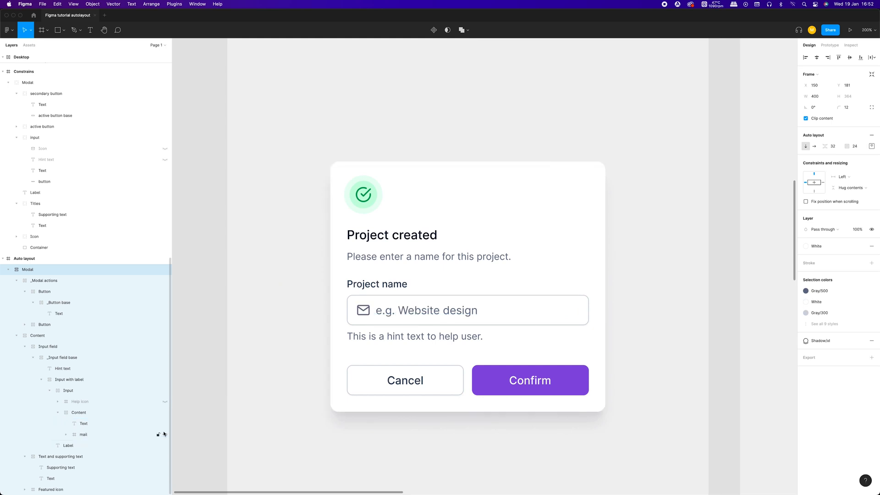
# - Lengthen the modal's supporting text with five more copies of "Please enter a name for this project."
pyautogui.doubleClick(465, 260)
pyautogui.doubleClick(465, 260)
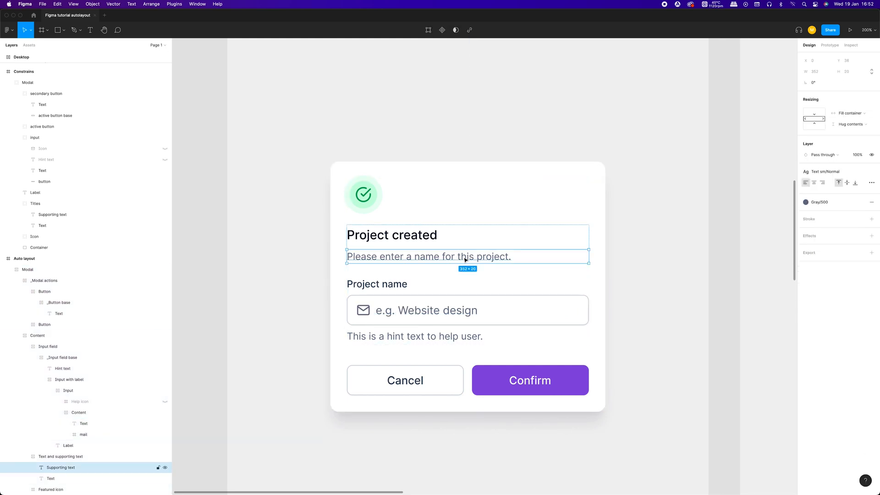
pyautogui.doubleClick(512, 260)
pyautogui.click(517, 256)
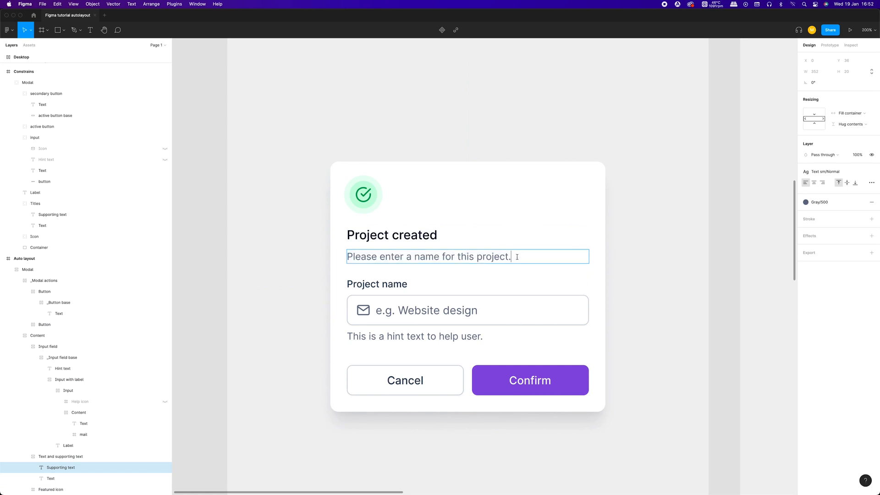
pyautogui.doubleClick(517, 257)
pyautogui.press('super+c')
pyautogui.click(517, 257)
pyautogui.press('super+v')
pyautogui.press('super+v')
pyautogui.press('super+v')
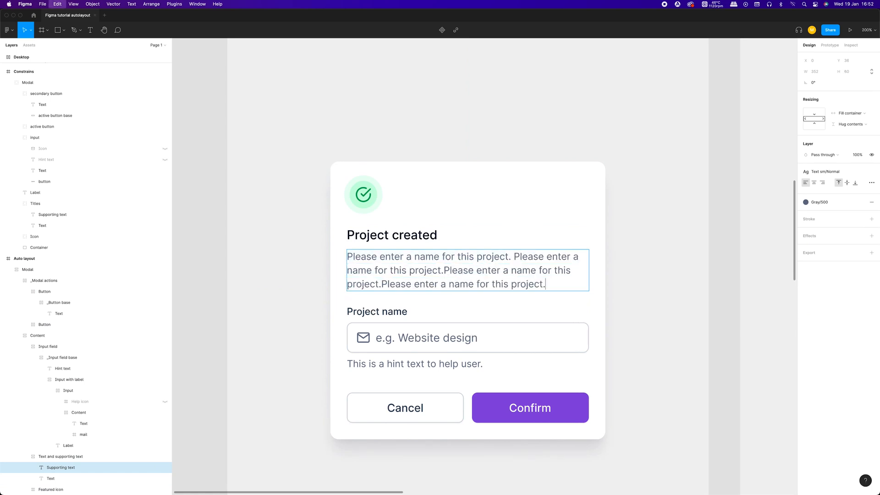
pyautogui.press('super+v')
pyautogui.press('super+v')
pyautogui.scroll(-3, 467, 275)
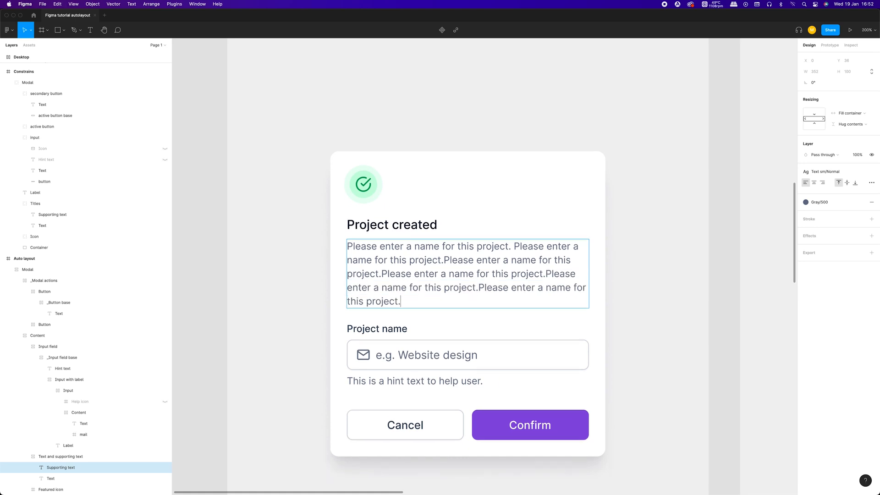
pyautogui.press('Escape')
pyautogui.click(220, 284)
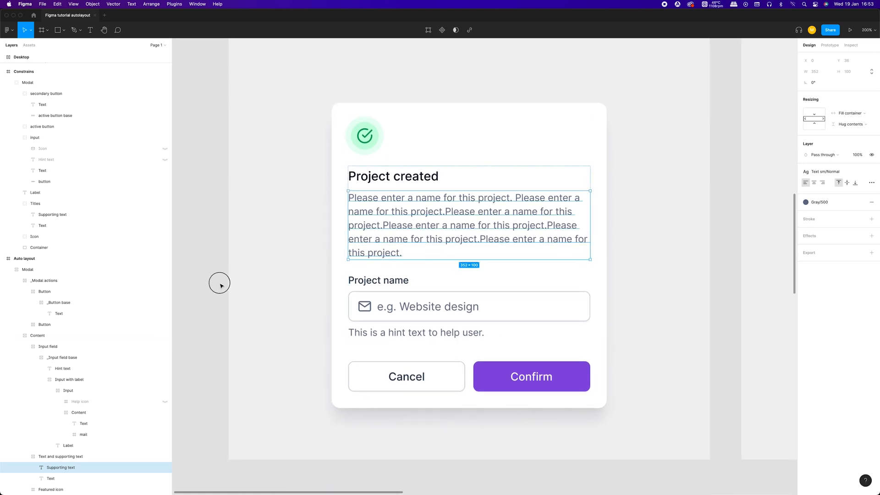
# - Hide the Cancel button in the auto layout modal
pyautogui.click(403, 386)
pyautogui.click(402, 387)
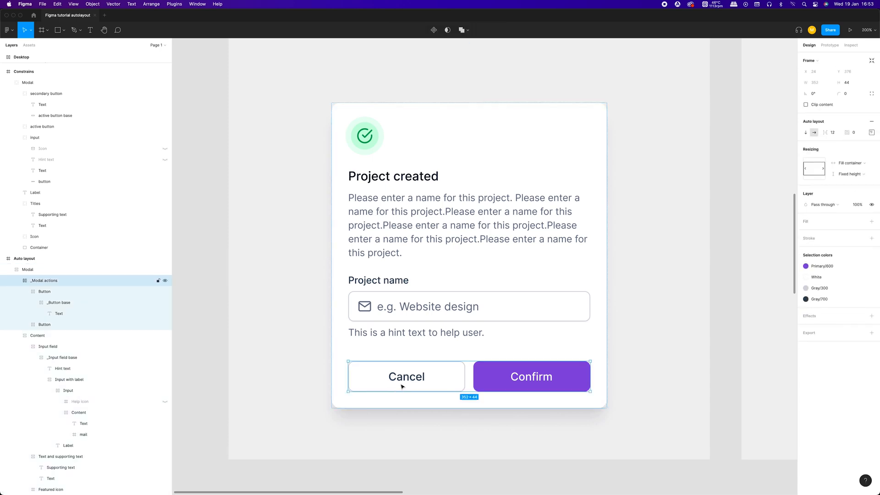
pyautogui.doubleClick(402, 386)
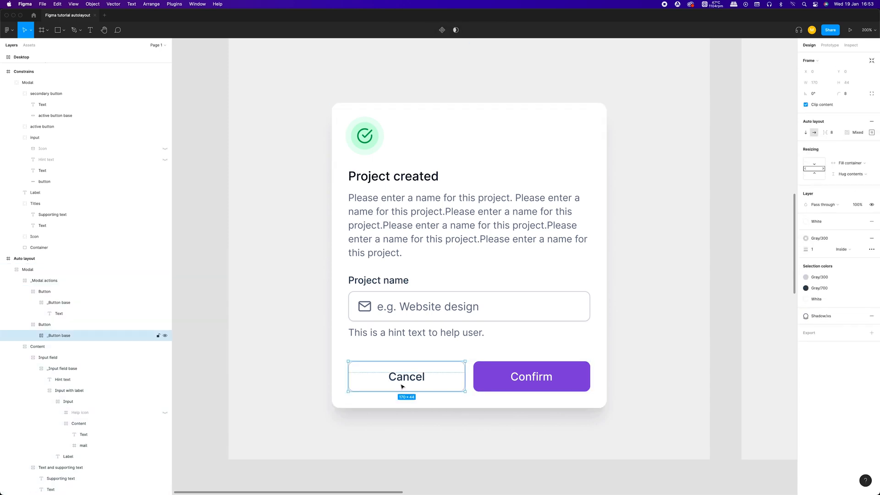
pyautogui.click(165, 324)
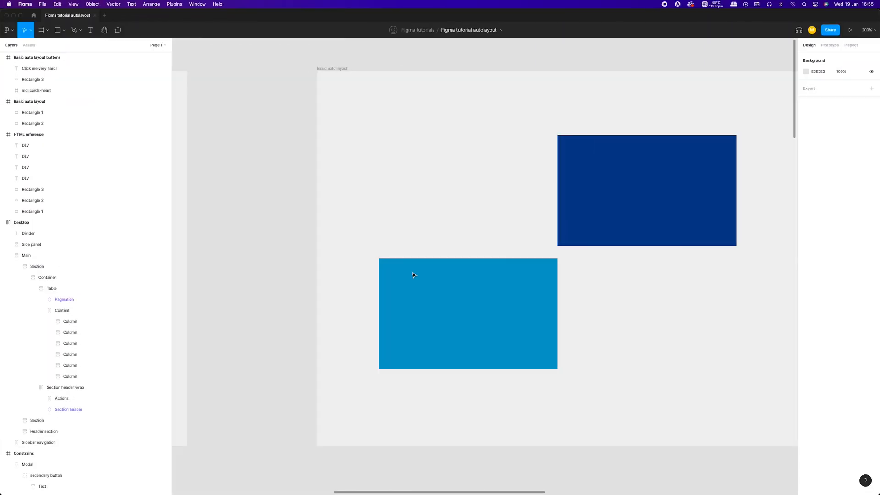
# - Add auto layout to the light blue and dark blue rectangles in the Basic auto layout frame
pyautogui.hscroll(5, 390, 233)
pyautogui.moveTo(321, 94); pyautogui.dragTo(557, 383)
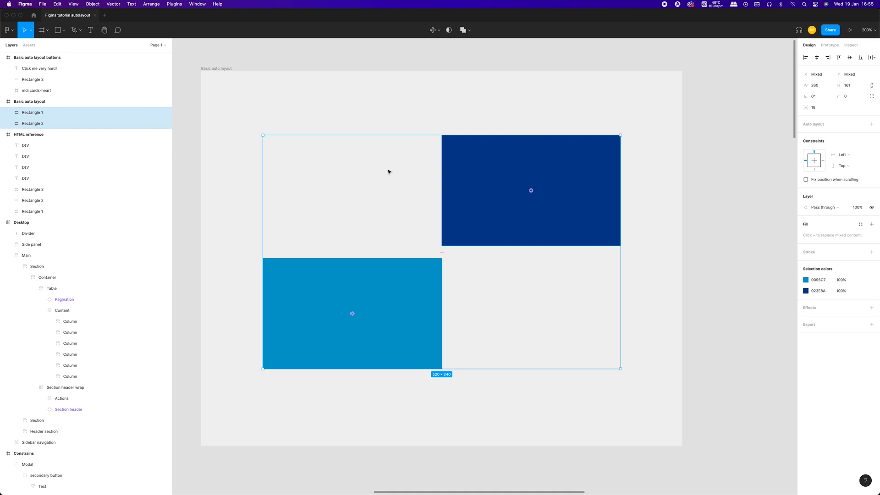
pyautogui.rightClick(483, 193)
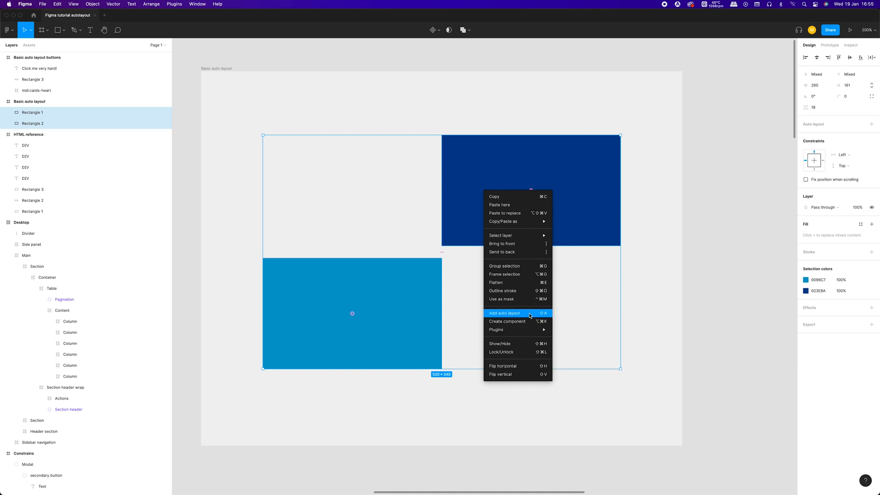
pyautogui.click(659, 238)
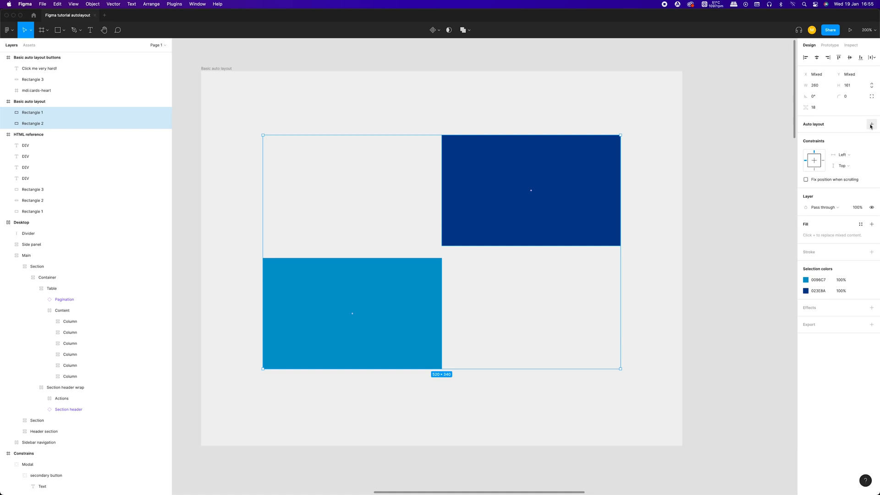
pyautogui.rightClick(528, 219)
pyautogui.click(563, 338)
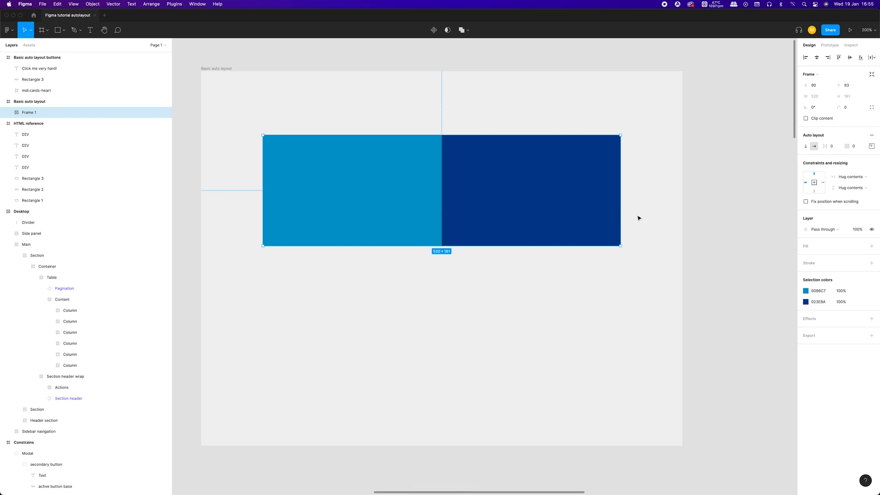
# - Try the vertical and horizontal directions on the two-rectangle frame, leave it horizontal, and set the item spacing to 16
pyautogui.click(807, 146)
pyautogui.click(814, 146)
pyautogui.click(807, 147)
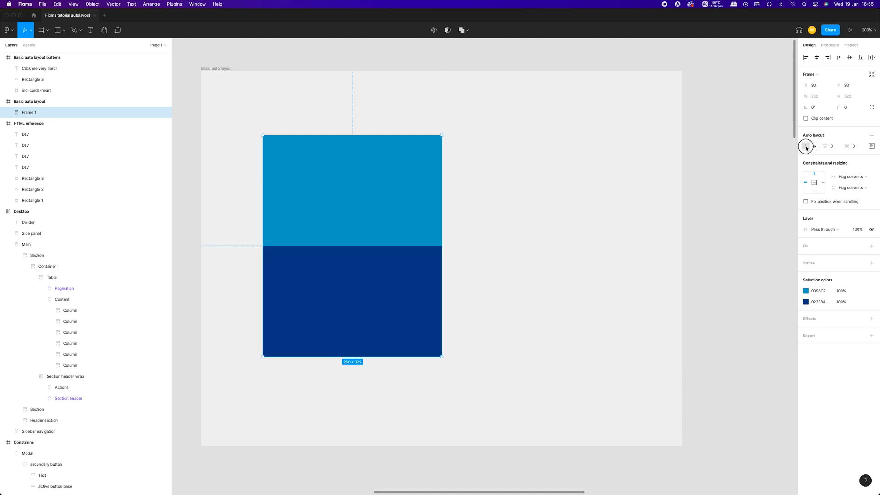
pyautogui.click(814, 147)
pyautogui.click(807, 147)
pyautogui.write('16')
pyautogui.press('Return')
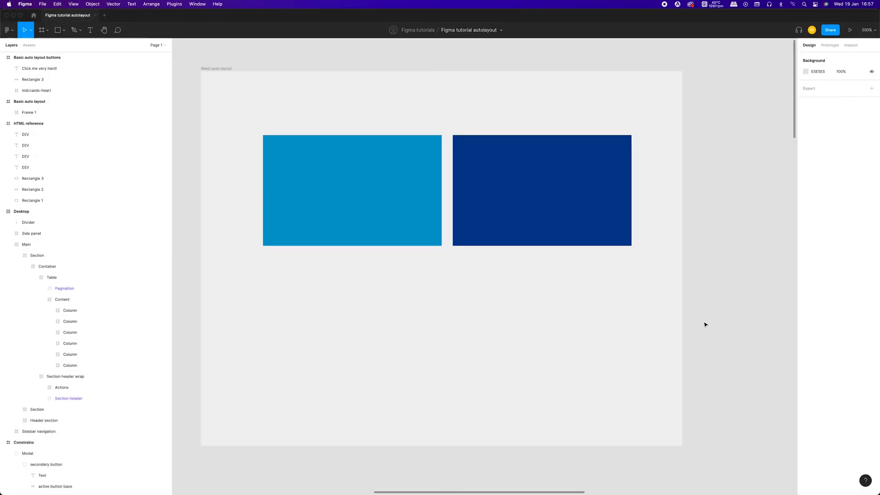
# - Try adding auto layout to the separate "Click me very hard!" text and blue rectangle in the Basic auto layout buttons frame
pyautogui.hscroll(15, 705, 324)
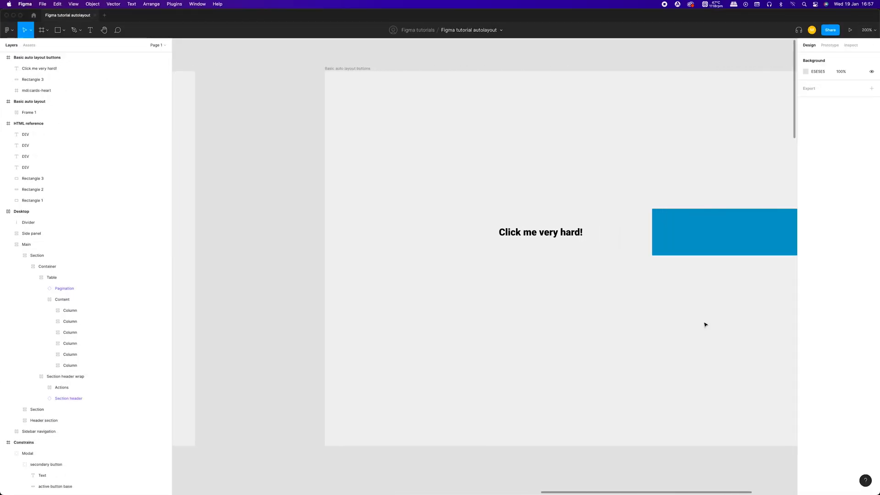
pyautogui.hscroll(5, 705, 325)
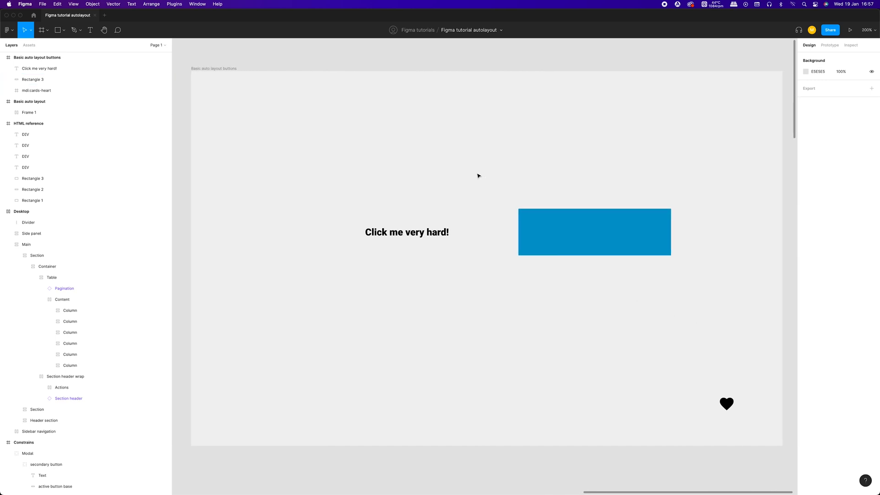
pyautogui.moveTo(395, 174); pyautogui.dragTo(583, 283)
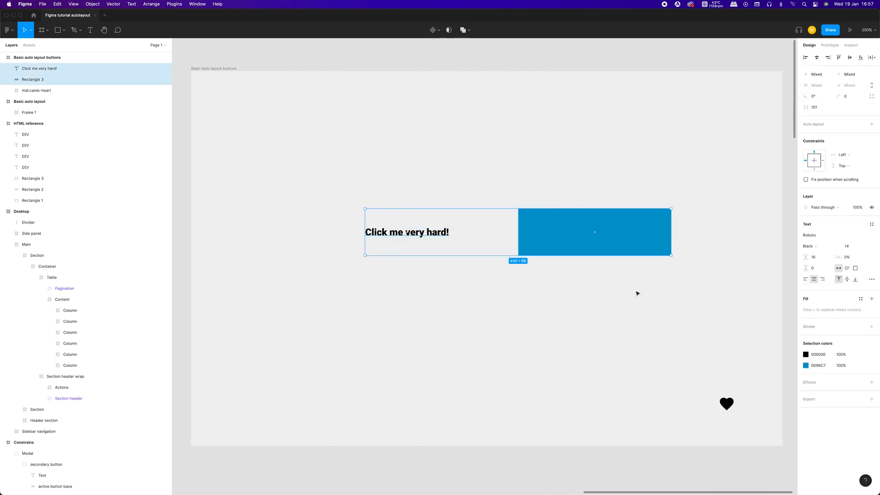
pyautogui.click(871, 124)
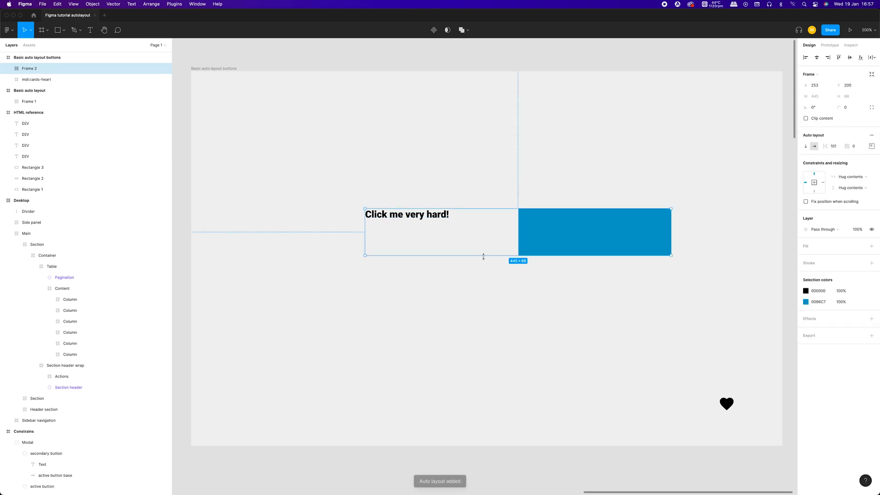
pyautogui.press('super+z')
# - Center the "Click me very hard!" text on the blue rectangle and turn both into an auto layout button
pyautogui.moveTo(416, 232); pyautogui.dragTo(604, 233)
pyautogui.click(585, 192)
pyautogui.click(605, 249)
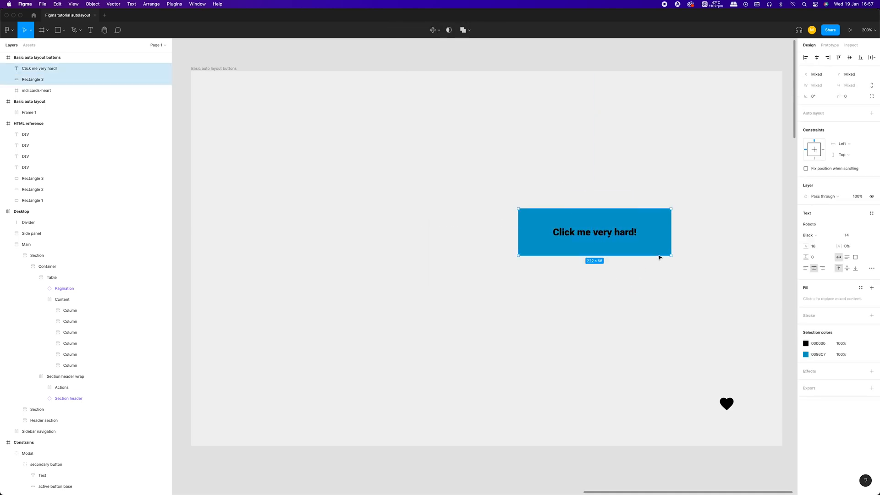
pyautogui.rightClick(660, 255)
pyautogui.click(684, 365)
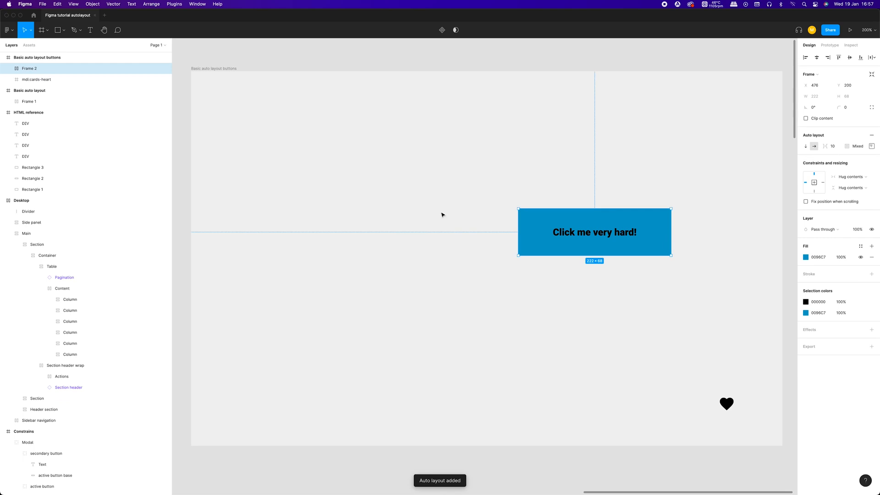
pyautogui.click(9, 69)
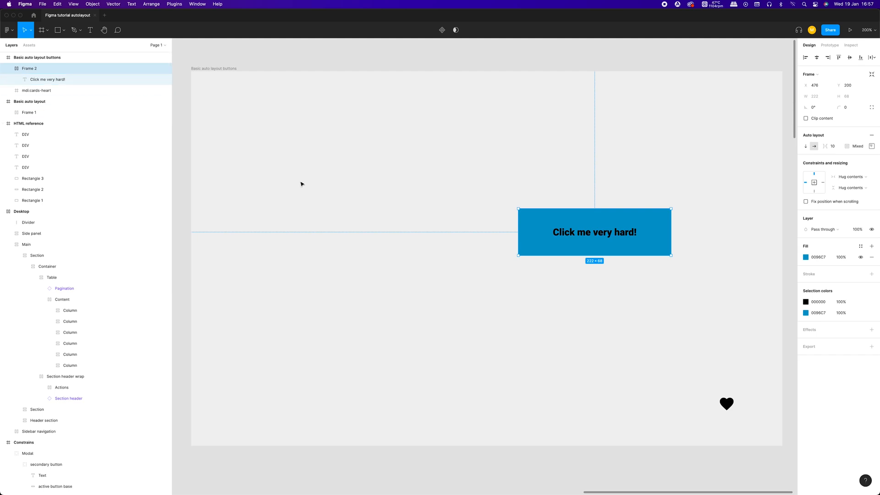
# - Set the button frame's item spacing to 0 and its top and bottom padding to 16
pyautogui.moveTo(666, 232)
pyautogui.mouseDown()
pyautogui.moveTo(620, 232)
pyautogui.moveTo(678, 235)
pyautogui.mouseUp()
pyautogui.doubleClick(677, 235)
pyautogui.click(871, 147)
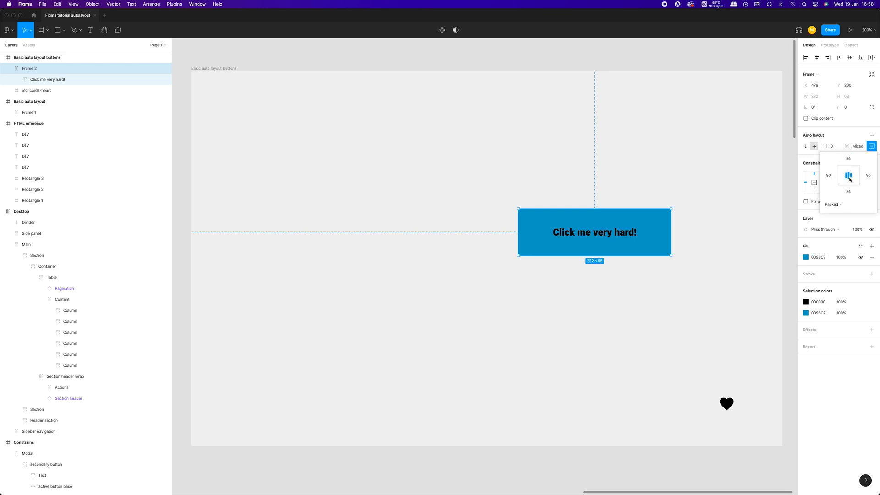
pyautogui.write('16')
pyautogui.click(849, 192)
pyautogui.write('16')
pyautogui.press('Return')
# - Set the button's left and right padding to 56
pyautogui.click(833, 179)
pyautogui.write('56')
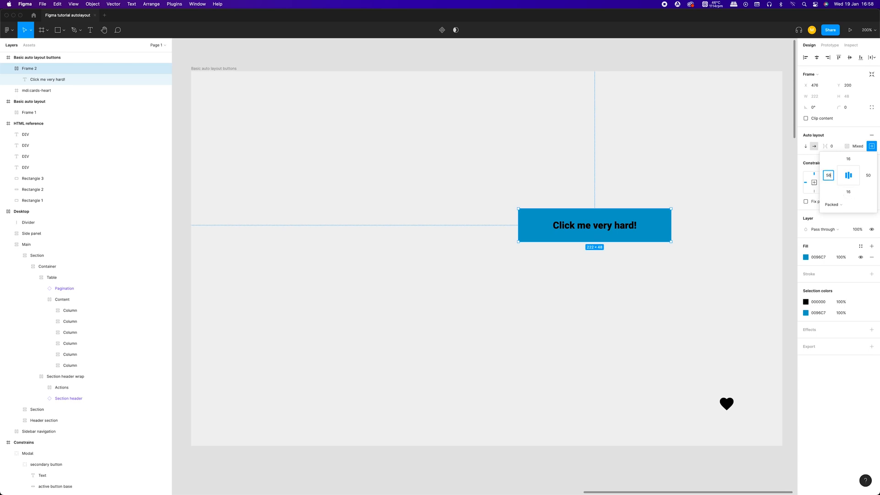
pyautogui.click(868, 176)
pyautogui.write('56')
pyautogui.press('Return')
pyautogui.click(869, 145)
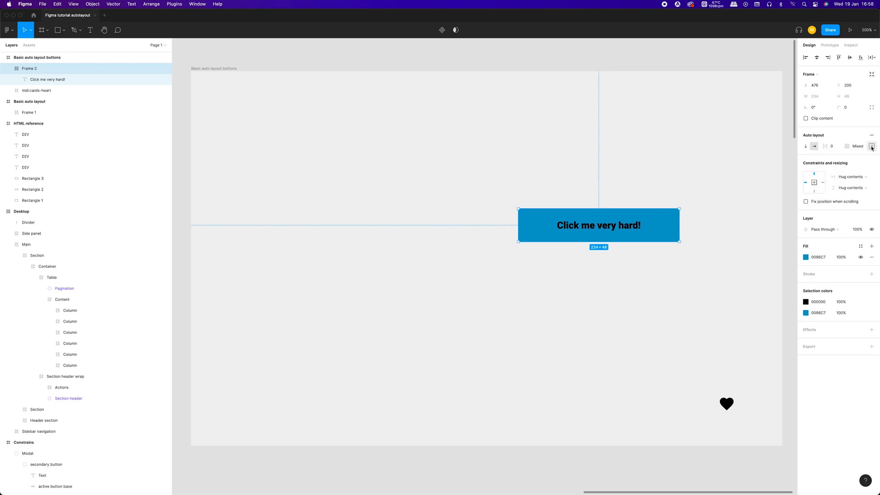
# - Set the button's horizontal constraint to Center and move it near the frame's middle, at about X 313, Y 236
pyautogui.click(864, 178)
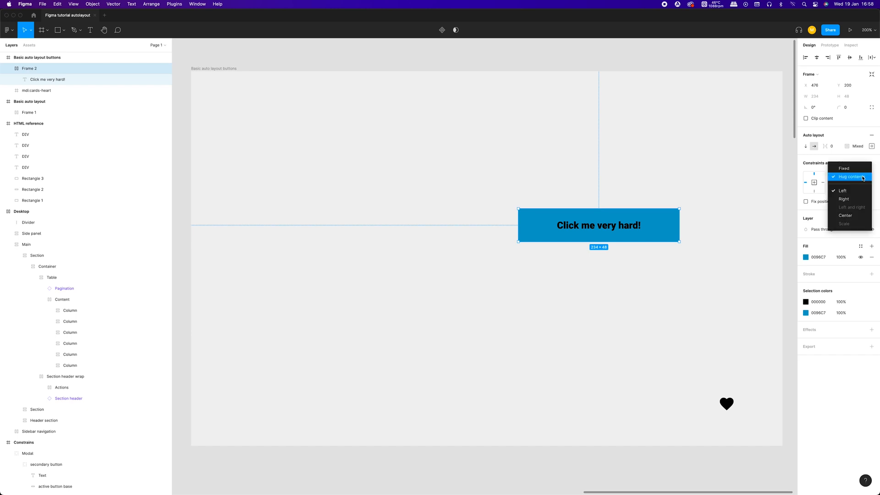
pyautogui.click(855, 215)
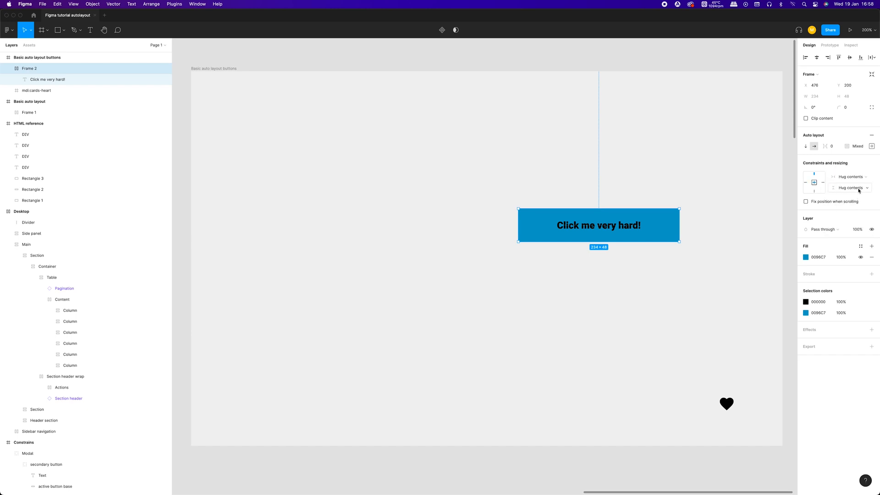
pyautogui.click(859, 190)
pyautogui.click(845, 227)
pyautogui.click(734, 253)
pyautogui.moveTo(569, 215); pyautogui.dragTo(459, 241)
pyautogui.click(716, 255)
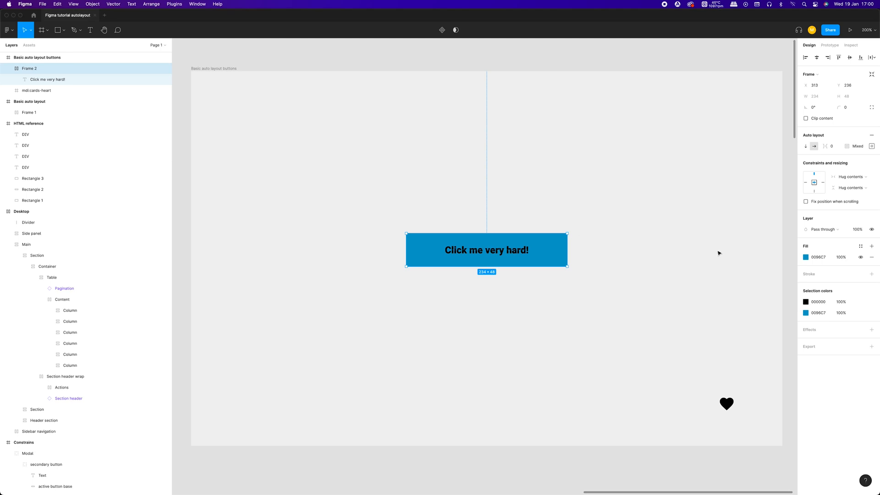
# - Change the button label to "Click me very very very hard!"
pyautogui.doubleClick(525, 255)
pyautogui.doubleClick(515, 250)
pyautogui.write('very very')
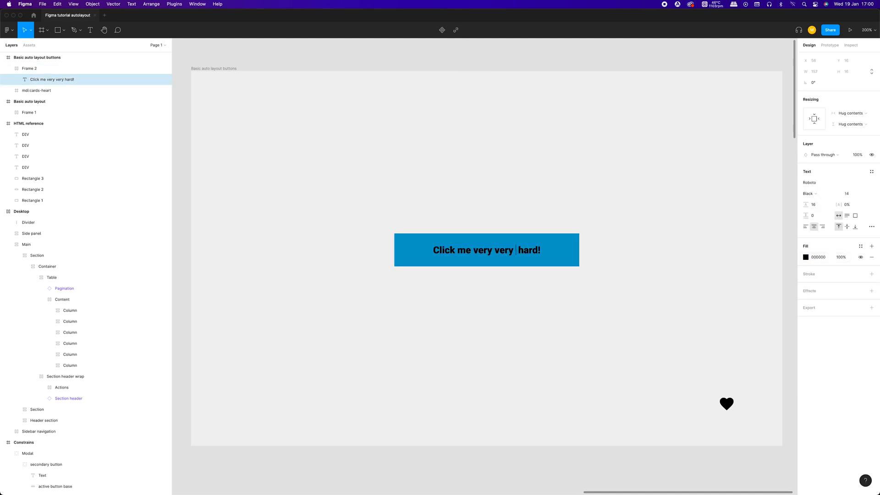
pyautogui.press('Escape')
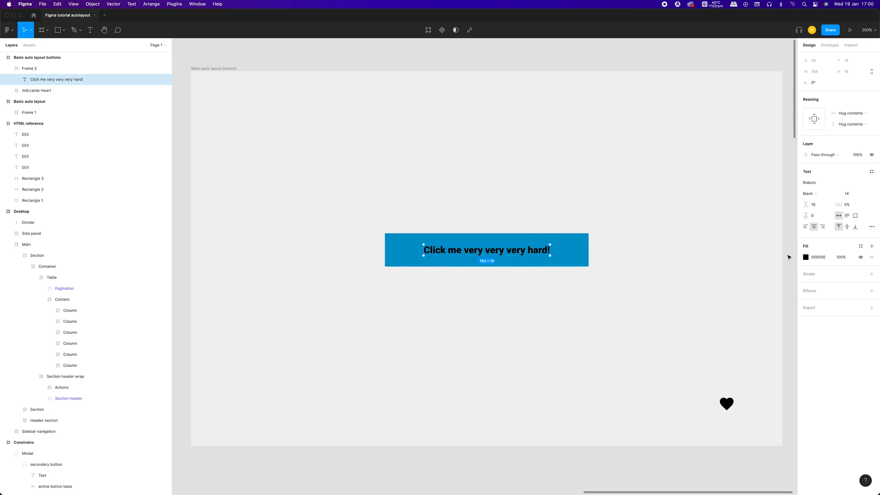
# - Color the button label white (FFFFFF) and give the button a corner radius of 8
pyautogui.click(809, 257)
pyautogui.moveTo(733, 312); pyautogui.dragTo(709, 260)
pyautogui.click(640, 277)
pyautogui.click(583, 257)
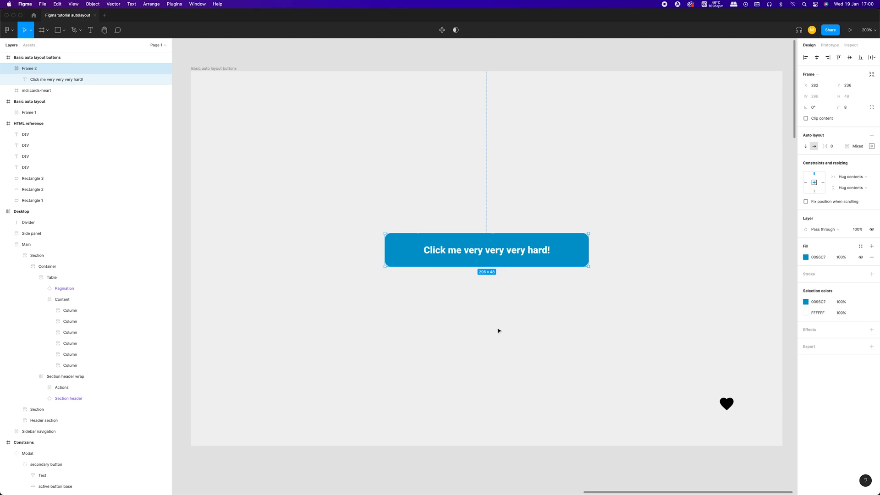
# - Move the heart icon into the button, directly before the label text
pyautogui.click(490, 342)
pyautogui.click(727, 404)
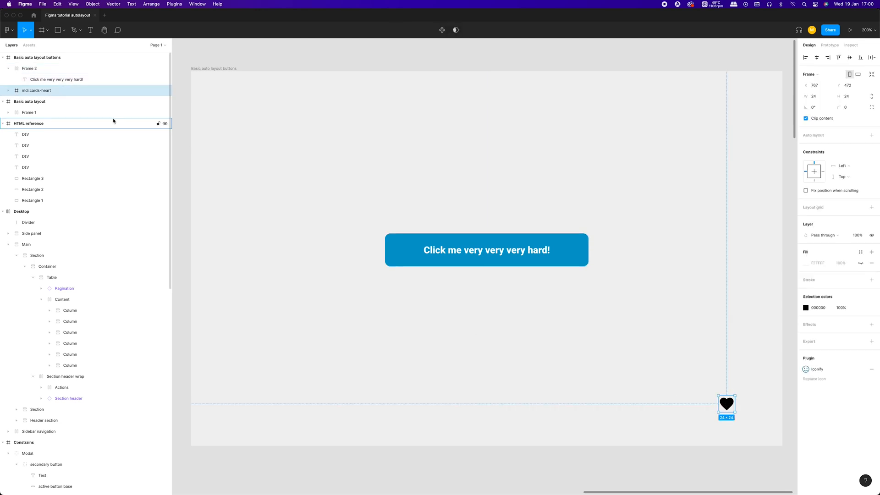
pyautogui.moveTo(725, 403); pyautogui.dragTo(423, 255)
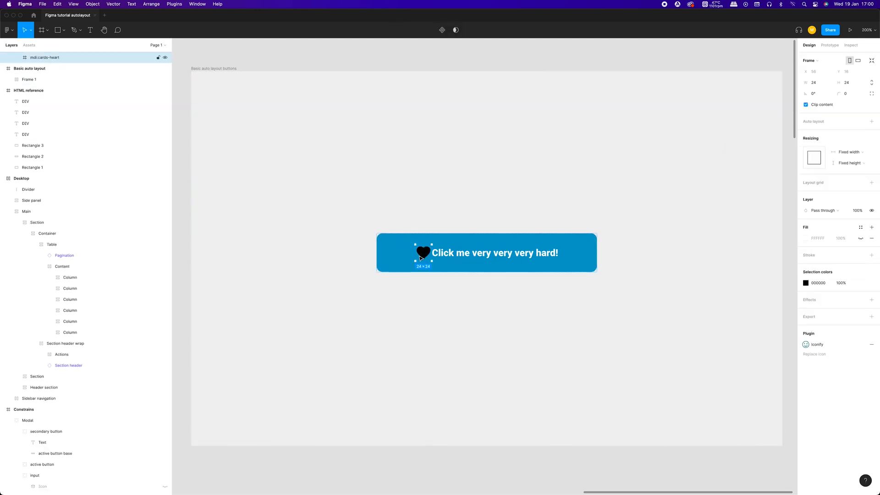
# - Color the heart icon inside the button white (FFFFFF)
pyautogui.moveTo(59, 89); pyautogui.dragTo(60, 80)
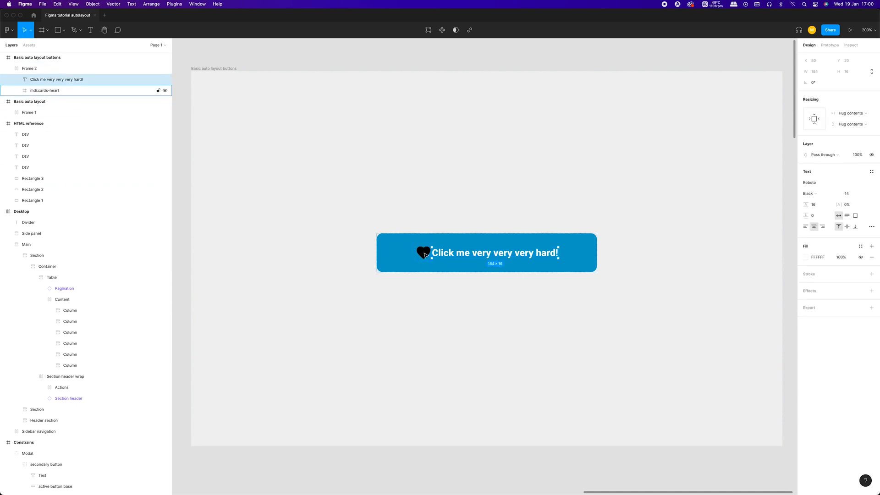
pyautogui.click(425, 254)
pyautogui.click(806, 283)
pyautogui.moveTo(724, 309); pyautogui.dragTo(714, 288)
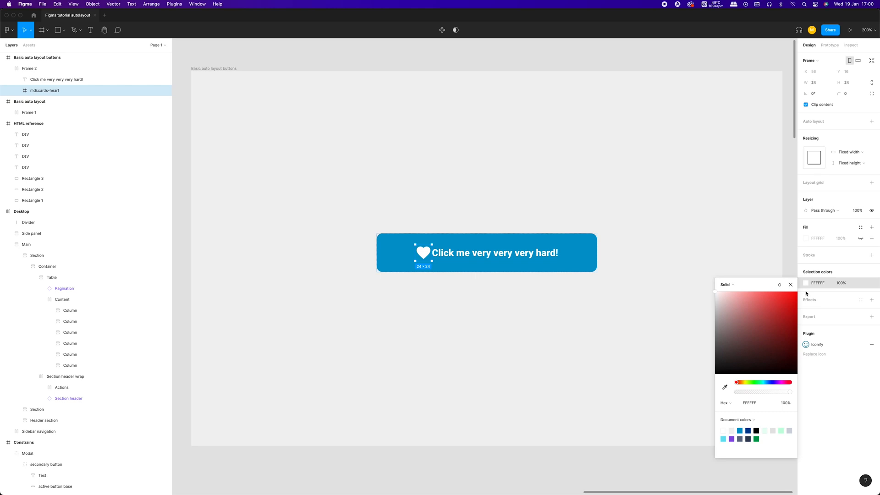
pyautogui.click(786, 291)
# - Set the spacing between the button's heart icon and label to 16 and place a duplicate of the button beside it
pyautogui.click(504, 243)
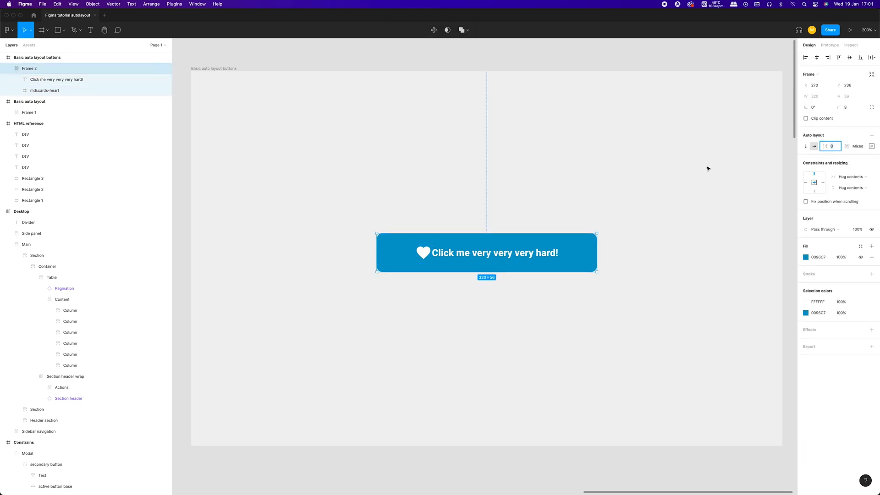
pyautogui.press('Return')
pyautogui.click(638, 181)
pyautogui.click(576, 248)
pyautogui.moveTo(603, 252)
pyautogui.mouseDown()
pyautogui.moveTo(562, 253)
pyautogui.moveTo(613, 251)
pyautogui.mouseUp()
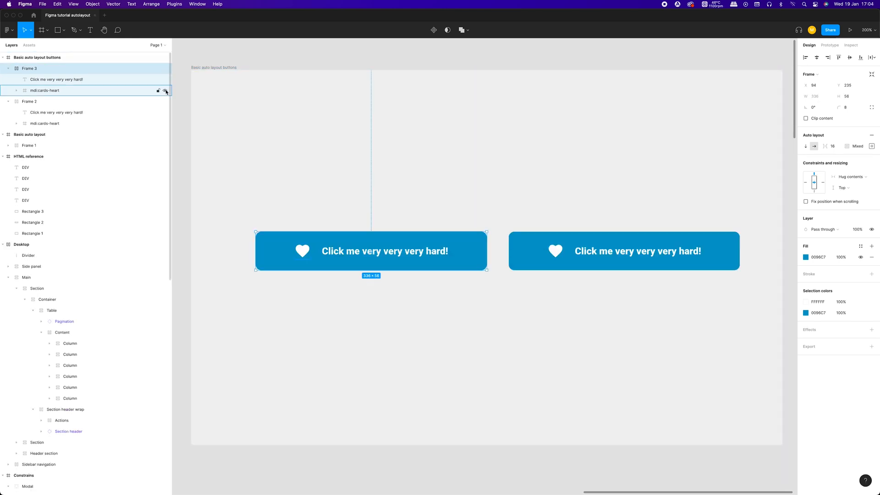
# - Hide the heart icon in the duplicated button and change its label to "Don't click me"
pyautogui.click(165, 91)
pyautogui.click(361, 249)
pyautogui.doubleClick(367, 254)
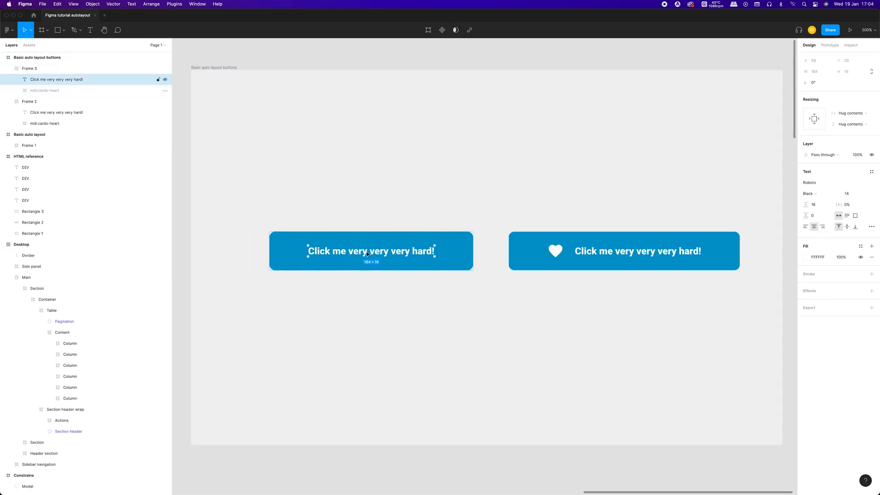
pyautogui.write("Don't click me")
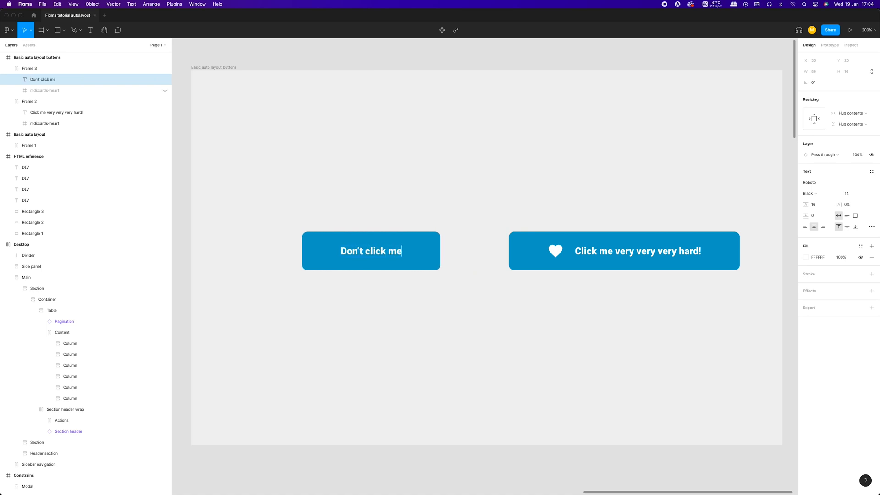
pyautogui.press('Escape')
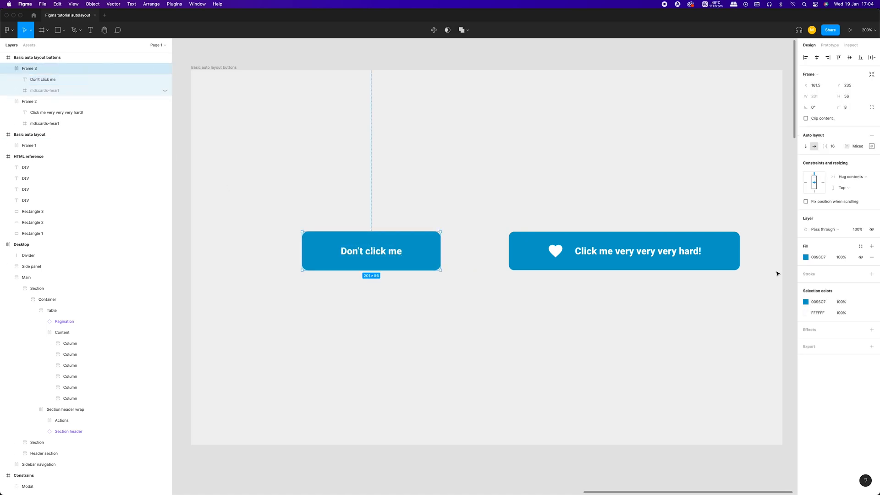
# - Fill the "Don't click me" button with gray C5C5C5 and color its label dark gray 434343
pyautogui.click(806, 257)
pyautogui.moveTo(795, 284); pyautogui.dragTo(693, 329)
pyautogui.click(94, 80)
pyautogui.click(806, 257)
pyautogui.click(559, 335)
# - Wrap both buttons together in a horizontal auto layout frame with a spacing of 24
pyautogui.moveTo(349, 204); pyautogui.dragTo(635, 326)
pyautogui.rightClick(435, 251)
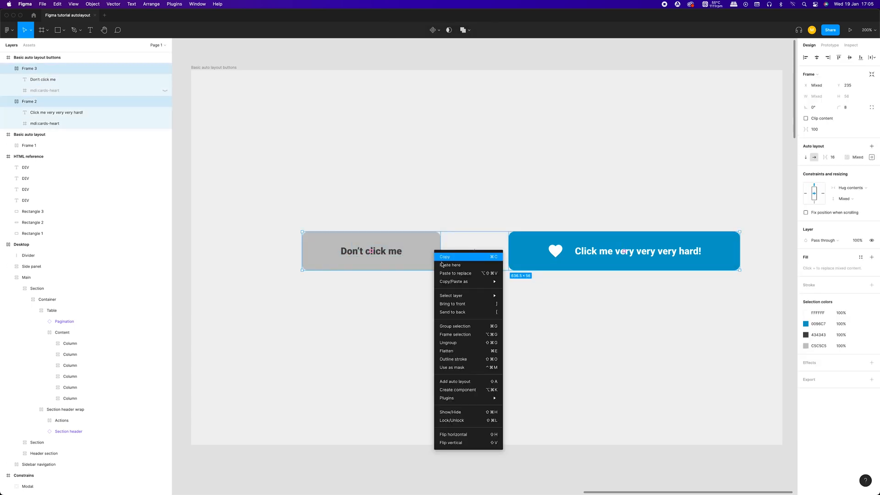
pyautogui.click(473, 382)
pyautogui.click(834, 147)
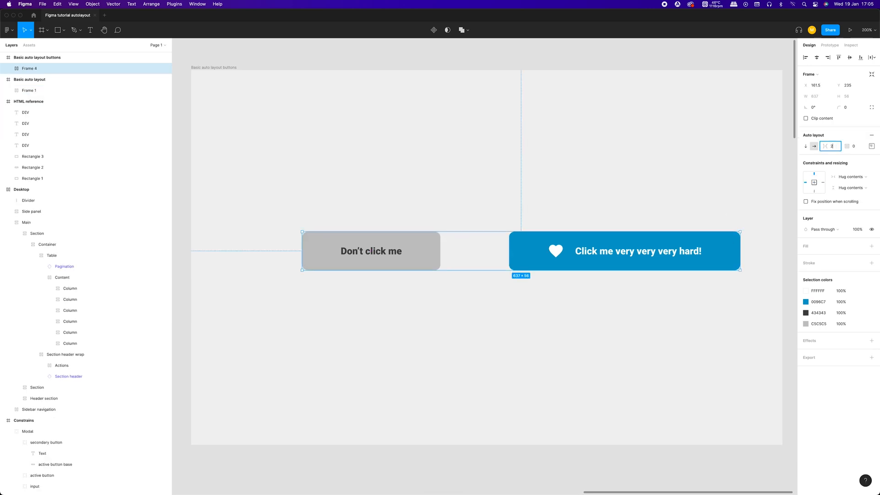
pyautogui.write('24')
pyautogui.press('Return')
pyautogui.press('Escape')
# - Try to narrow the frame holding both buttons to about 337 wide
pyautogui.click(683, 250)
pyautogui.moveTo(689, 251); pyautogui.dragTo(534, 249)
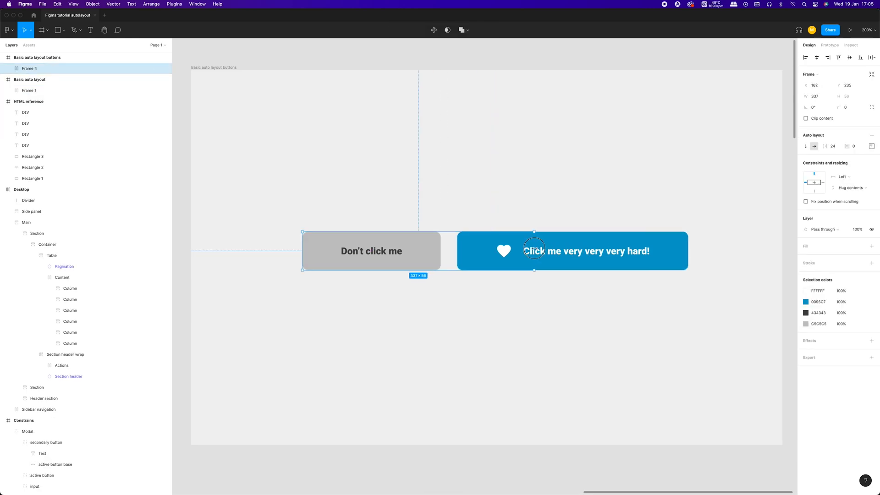
pyautogui.click(544, 194)
# - Set the width resizing of the blue heart button to Fill container
pyautogui.click(29, 69)
pyautogui.click(8, 68)
pyautogui.click(18, 80)
pyautogui.click(37, 80)
pyautogui.click(850, 174)
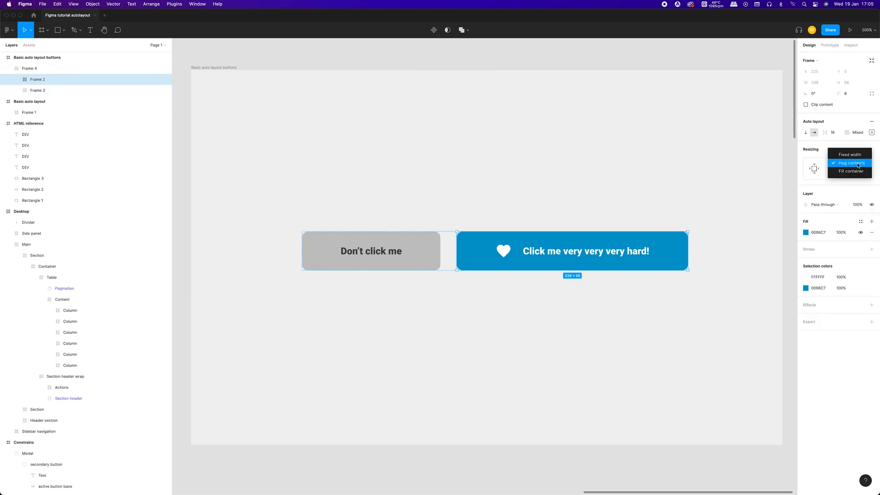
pyautogui.click(850, 176)
# - Set the gray "Don't click me" button's width resizing to Fill container and its height resizing to Hug contents
pyautogui.click(413, 251)
pyautogui.click(851, 163)
pyautogui.click(852, 171)
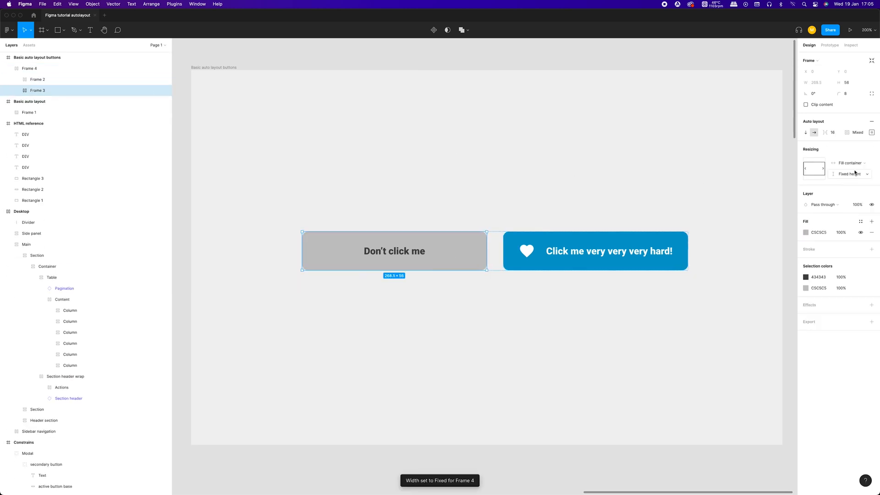
pyautogui.click(852, 174)
pyautogui.click(852, 182)
pyautogui.click(602, 220)
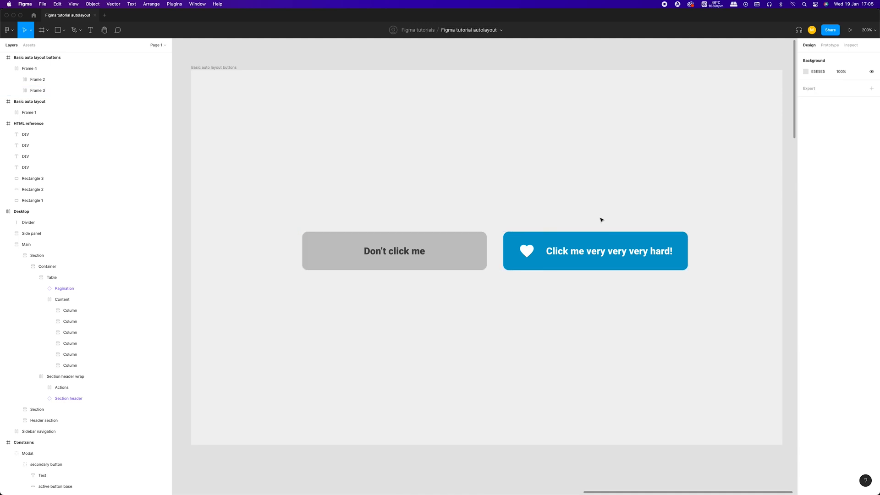
# - Resize the frame holding both buttons to a slightly greater width
pyautogui.click(641, 243)
pyautogui.moveTo(688, 251); pyautogui.dragTo(719, 253)
pyautogui.hotkey('shift', '0')
pyautogui.moveTo(604, 259)
pyautogui.mouseDown()
pyautogui.moveTo(615, 258)
pyautogui.moveTo(592, 260)
pyautogui.mouseUp()
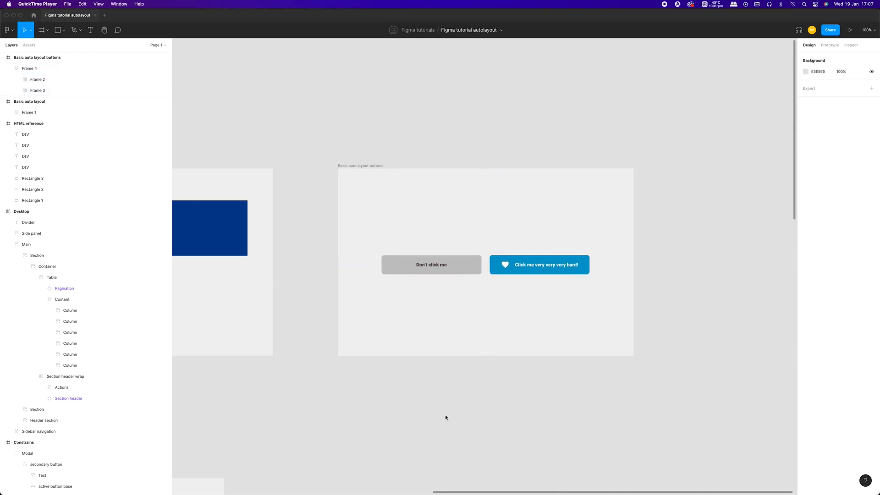
# - Try resizing the "Project created" modal in the Auto layout frame horizontally, ending at its original width
pyautogui.hscroll(-7, 445, 418)
pyautogui.scroll(-6, 445, 417)
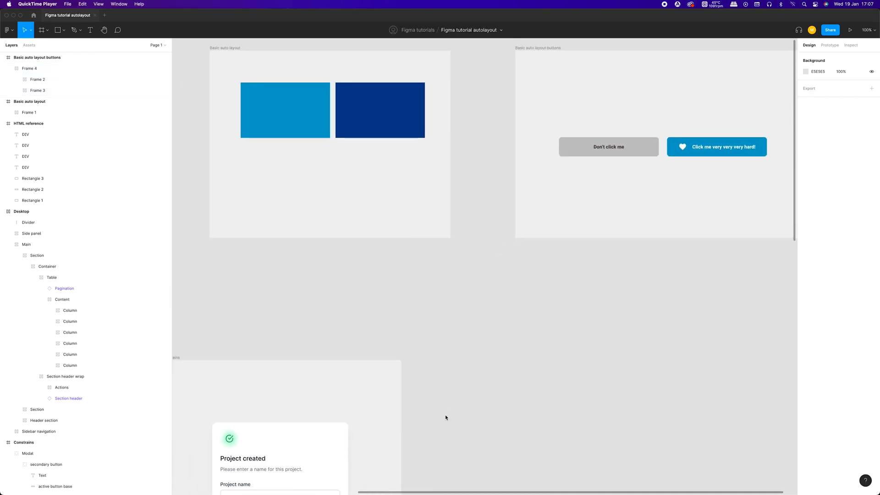
pyautogui.hscroll(-5, 445, 417)
pyautogui.scroll(-3, 445, 417)
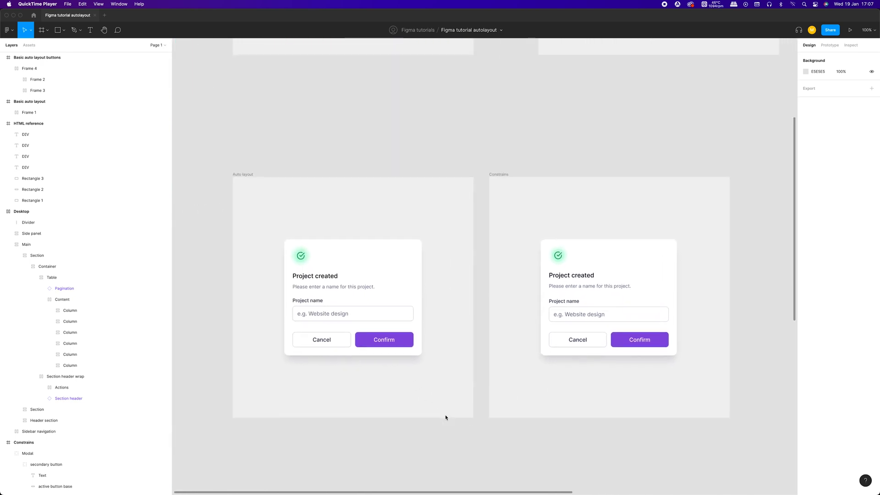
pyautogui.click(383, 249)
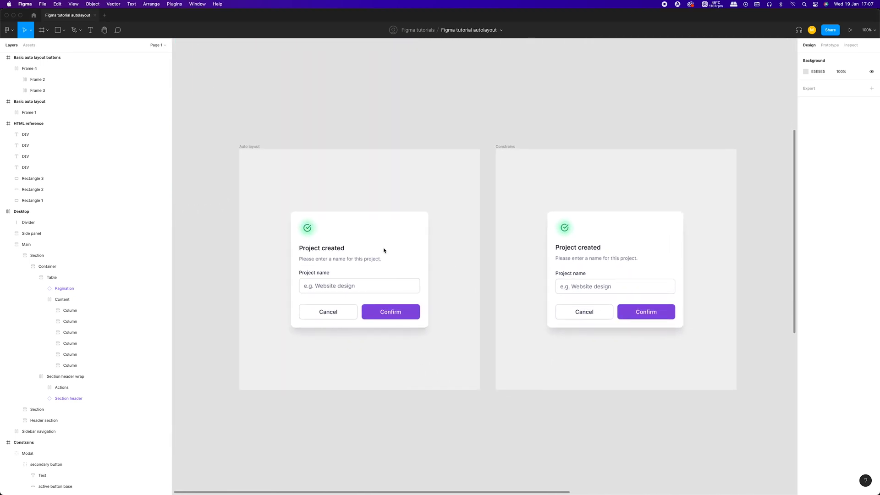
pyautogui.click(395, 246)
pyautogui.moveTo(428, 259)
pyautogui.mouseDown()
pyautogui.moveTo(400, 257)
pyautogui.moveTo(440, 260)
pyautogui.moveTo(411, 262)
pyautogui.moveTo(438, 262)
pyautogui.moveTo(428, 262)
pyautogui.mouseUp()
# - Try resizing the modal group in the Constrains frame horizontally, ending at its original width
pyautogui.click(597, 258)
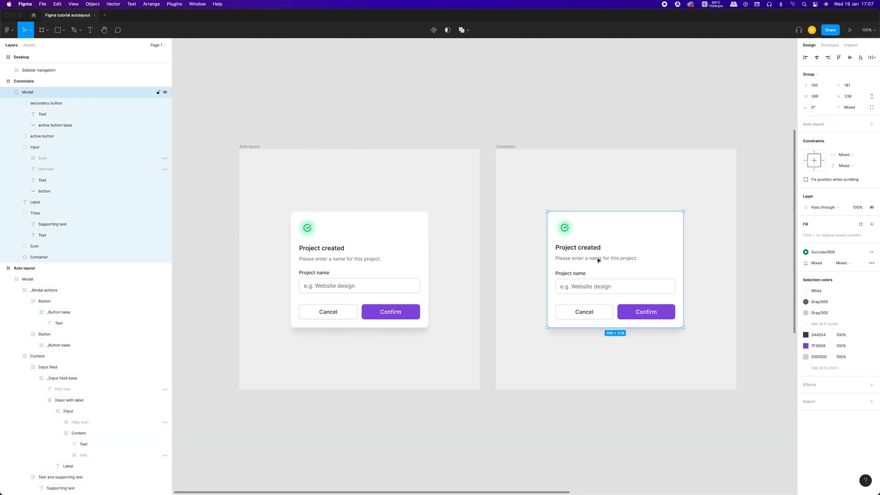
pyautogui.moveTo(652, 265); pyautogui.dragTo(683, 266)
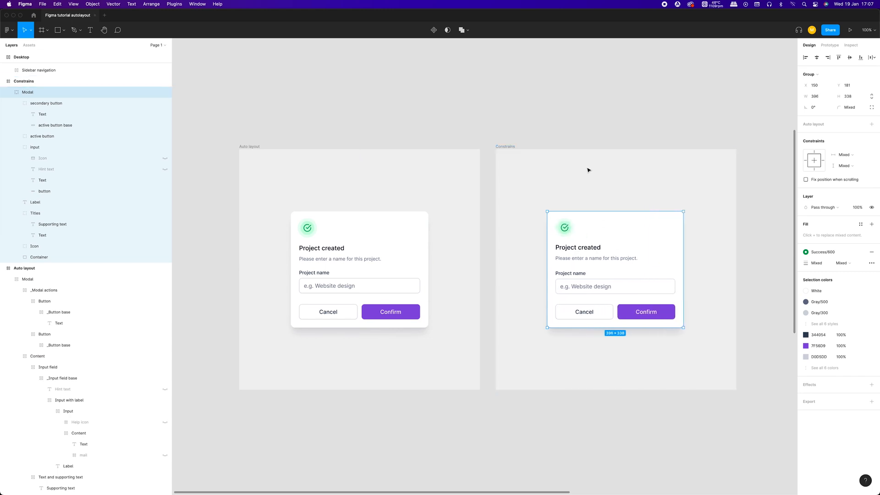
pyautogui.click(491, 131)
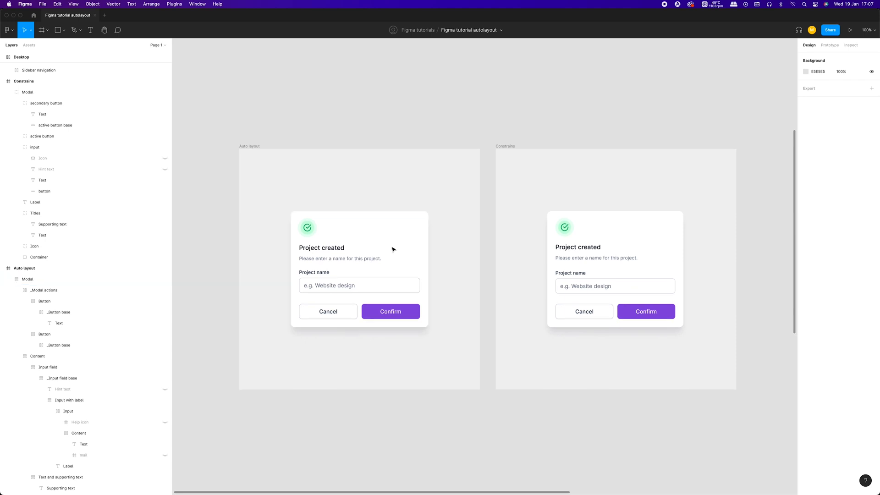
# - Move the modal from the Auto layout frame into the Desktop frame, between the main content and the side panel
pyautogui.scroll(-10, 393, 249)
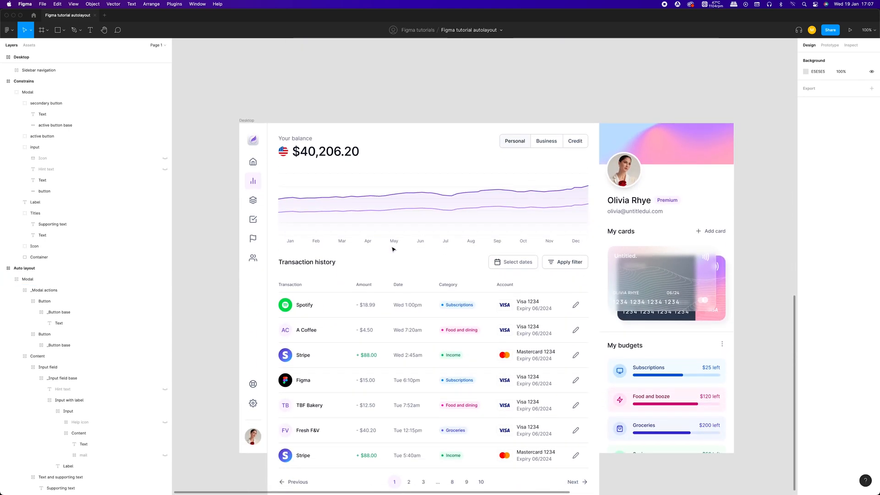
pyautogui.scroll(-3, 393, 249)
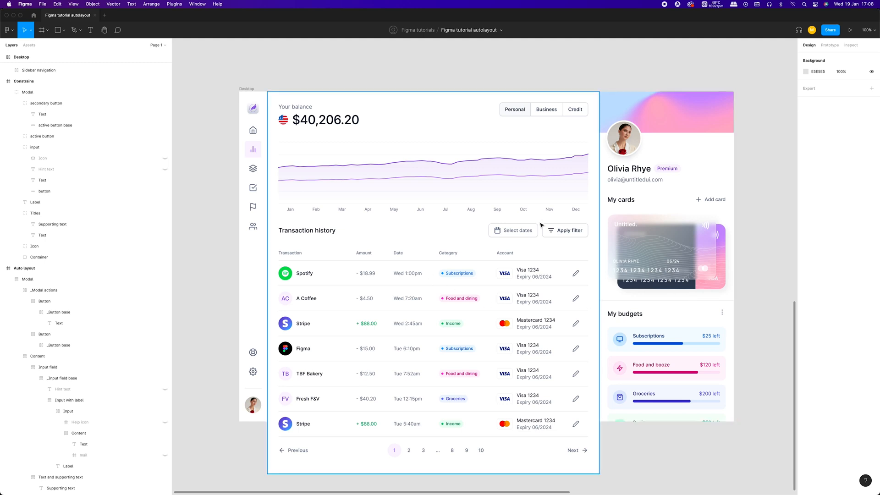
pyautogui.press('-')
pyautogui.scroll(3, 541, 225)
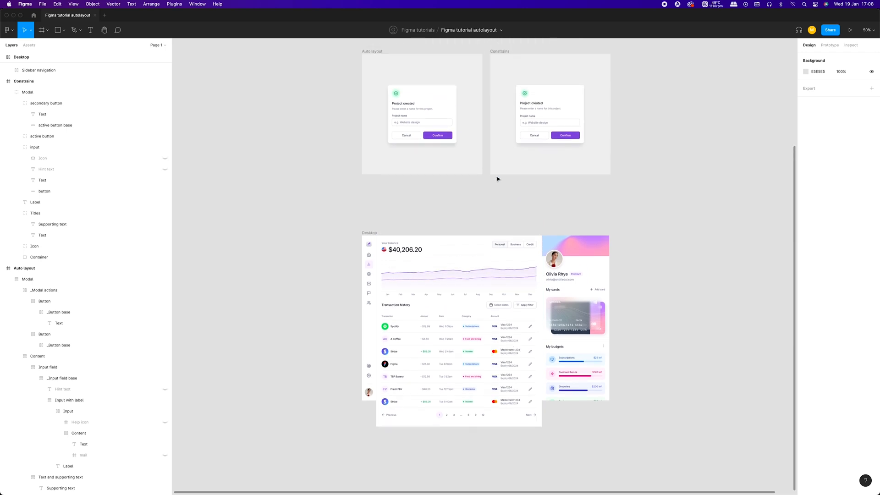
pyautogui.moveTo(429, 108); pyautogui.dragTo(538, 299)
pyautogui.moveTo(515, 257); pyautogui.dragTo(473, 301)
pyautogui.click(510, 345)
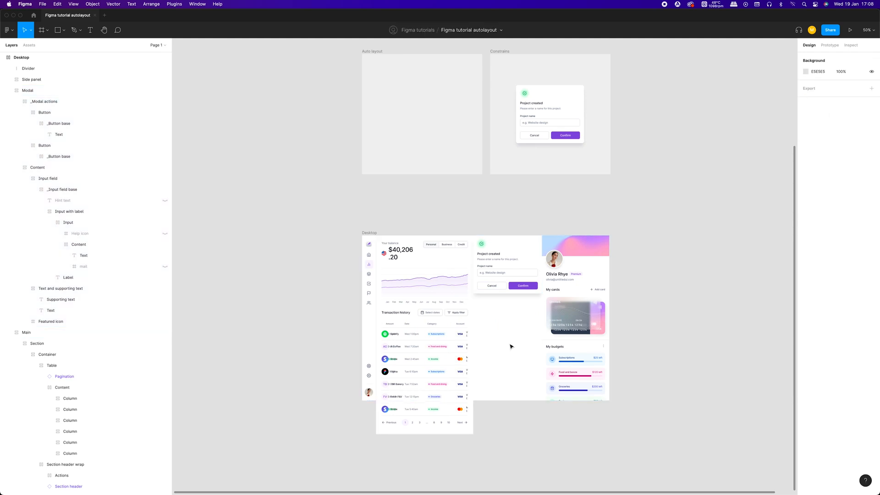
pyautogui.hotkey('shift', '0')
pyautogui.scroll(-4, 511, 346)
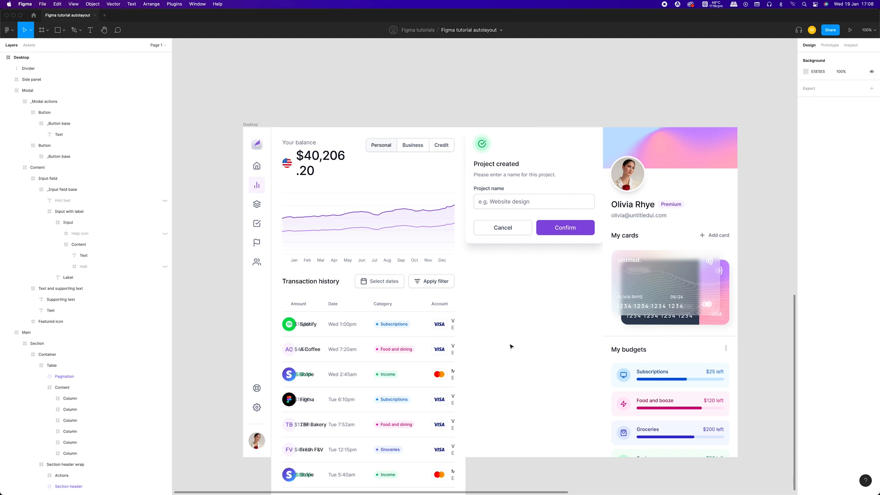
# - Delete the modal from the Desktop frame
pyautogui.click(540, 199)
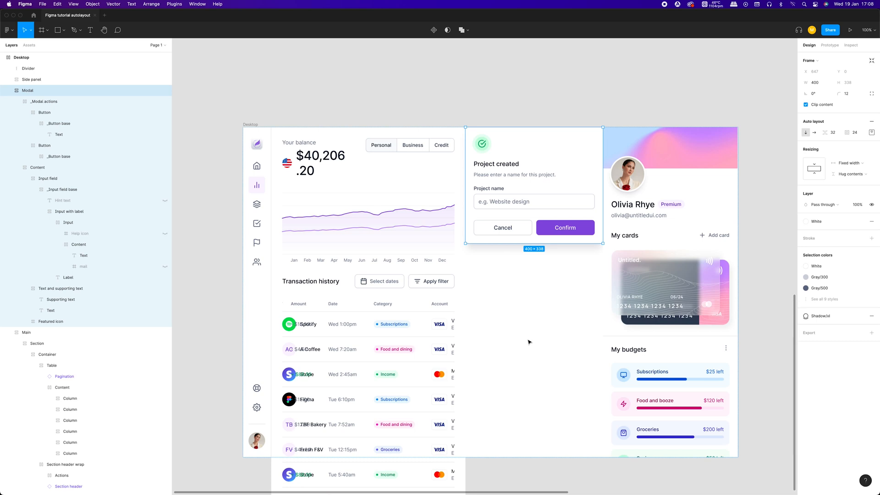
pyautogui.press('Delete')
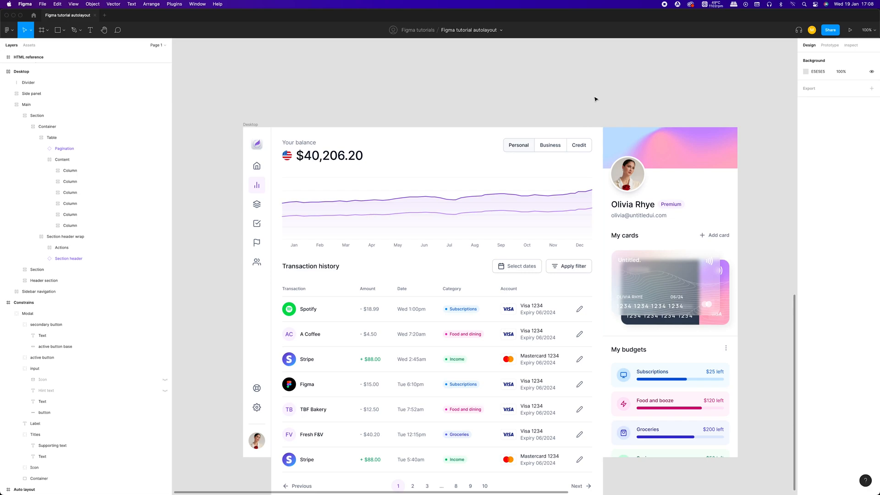
pyautogui.scroll(5, 595, 98)
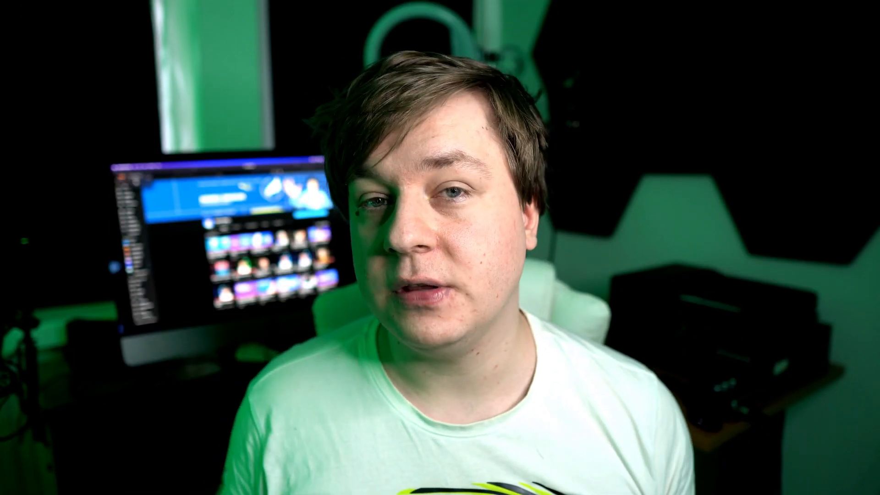